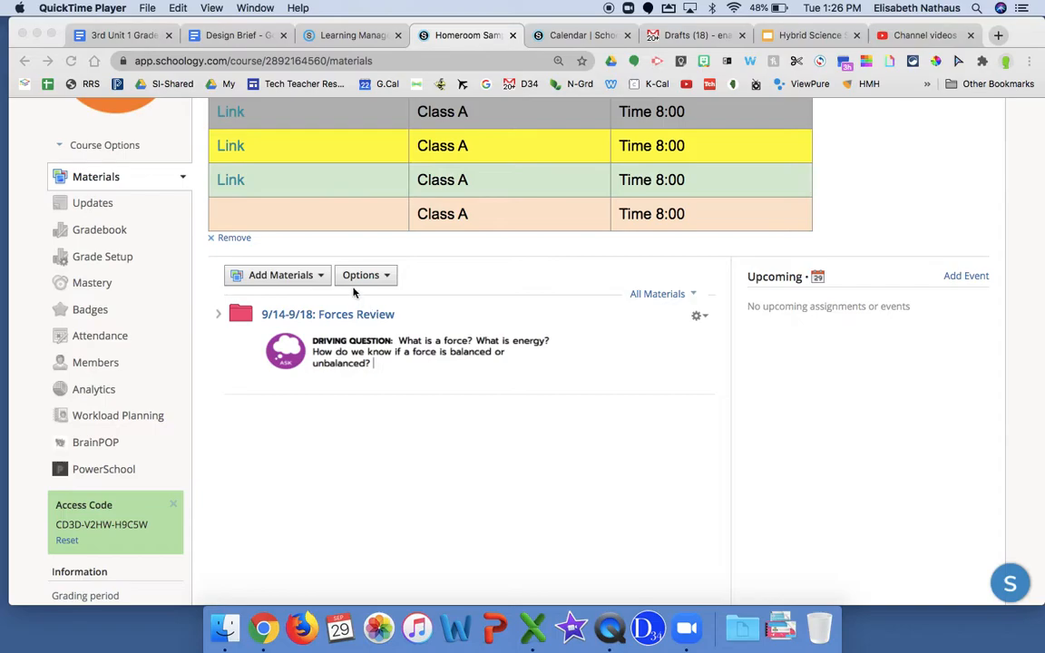
- Look through the materials in the 9/14-9/18: Forces Review folder and return to the course's main page
click(334, 338)
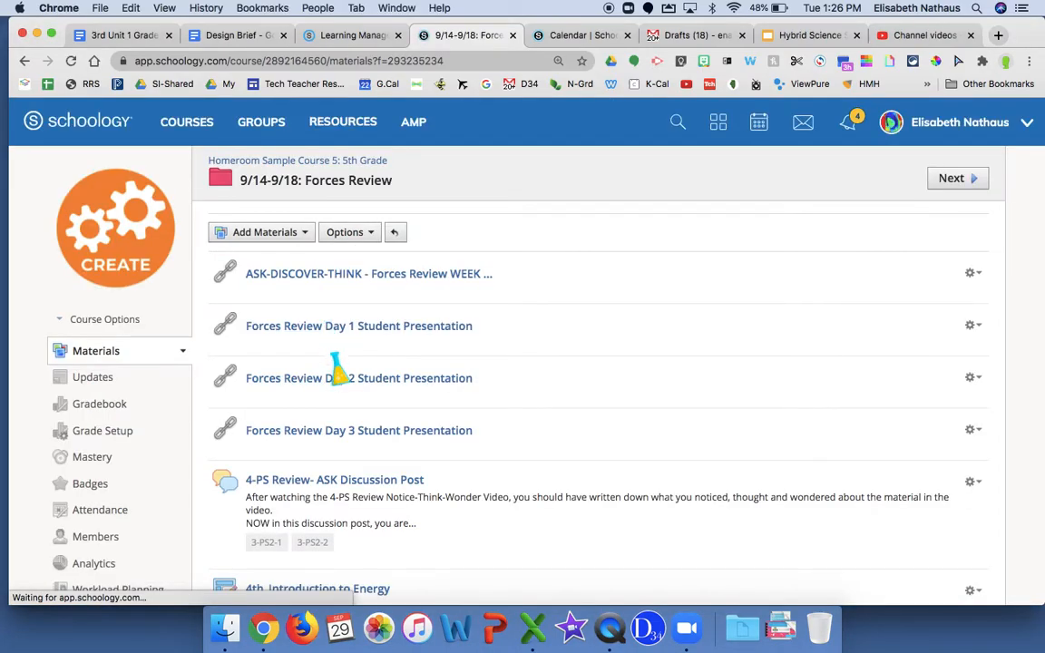
scroll(416, 478, down, 3)
scroll(396, 474, down, 3)
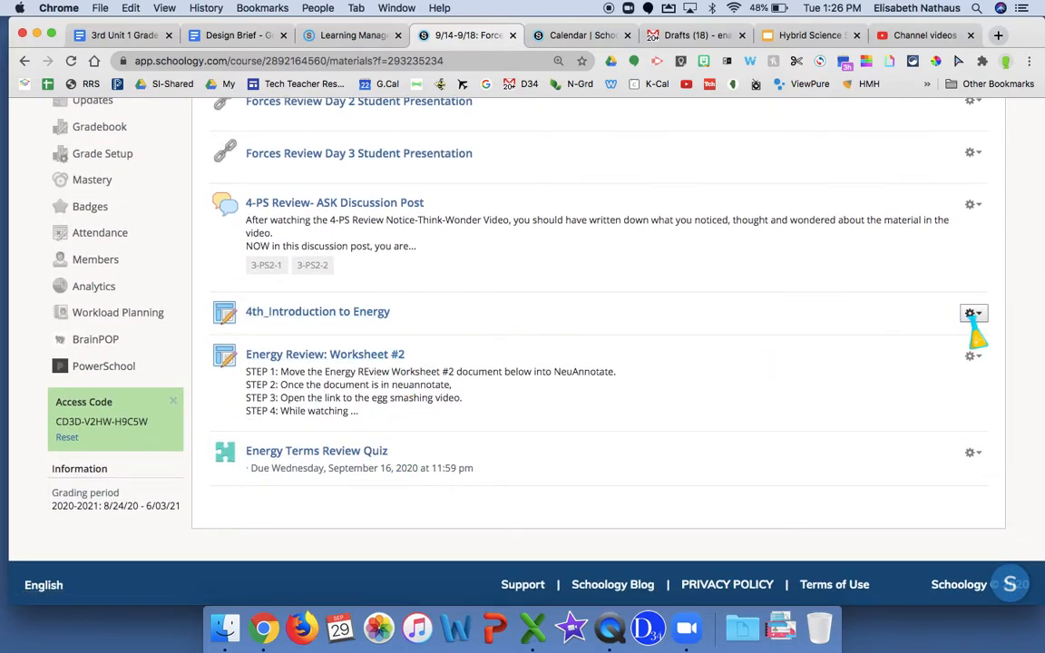
scroll(874, 318, up, 5)
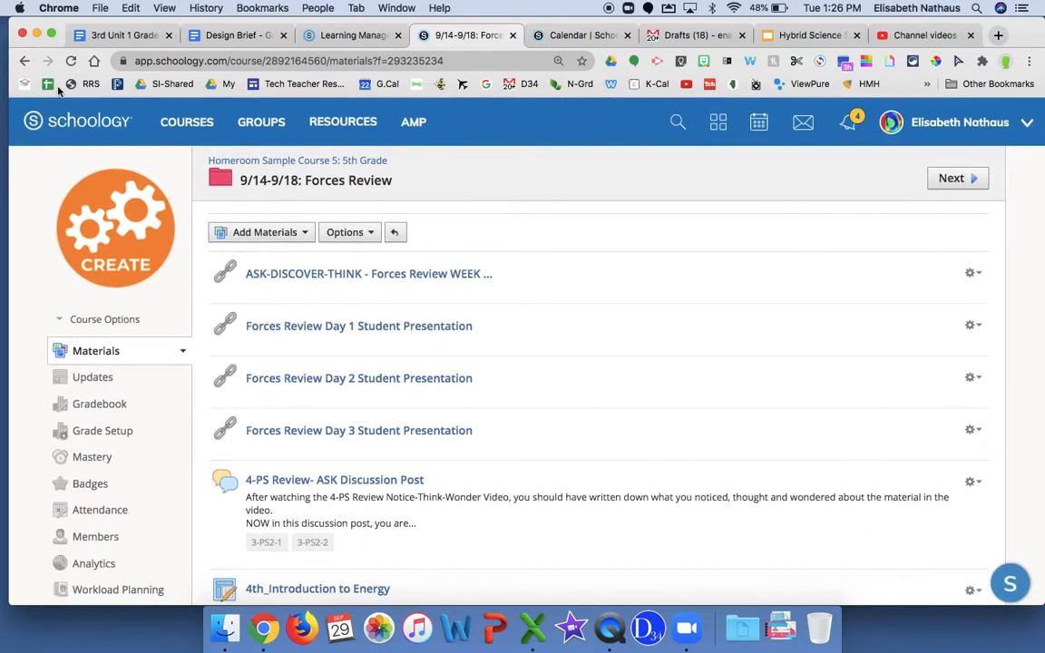
click(25, 61)
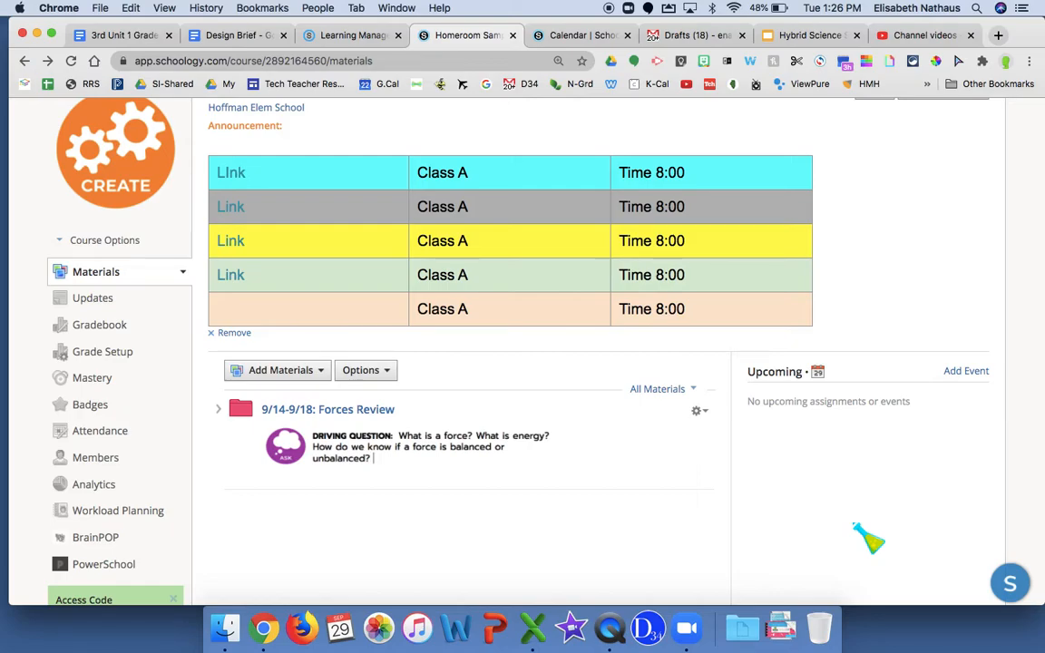
scroll(868, 539, down, 5)
scroll(869, 539, up, 6)
scroll(868, 539, up, 1)
scroll(869, 539, down, 3)
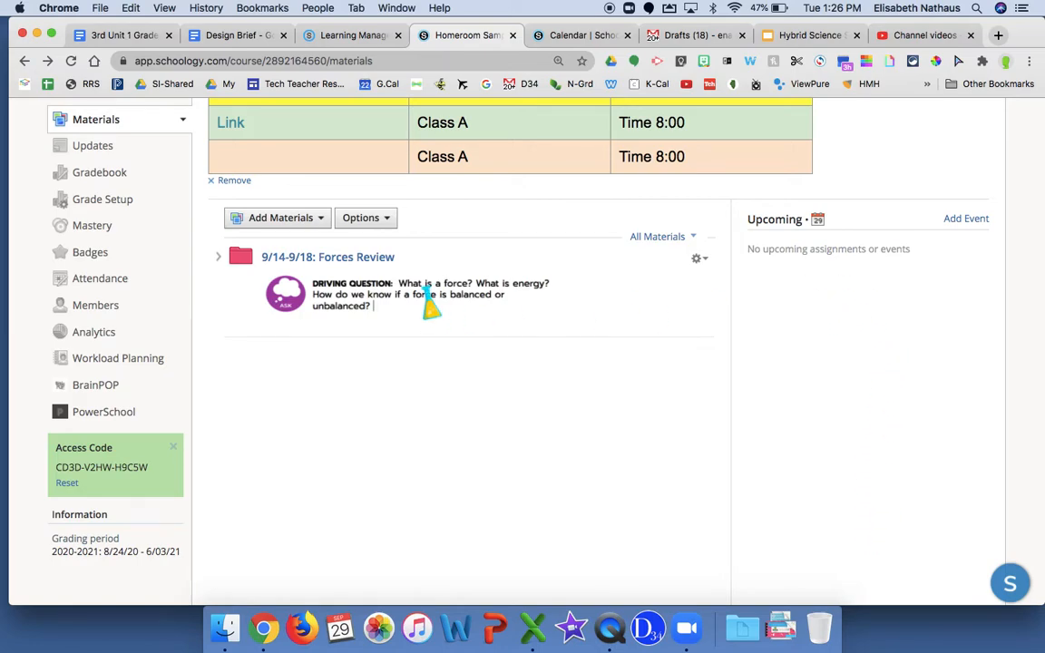
- Open the 4th_Introduction to Energy assignment from the 9/14-9/18: Forces Review folder
click(359, 263)
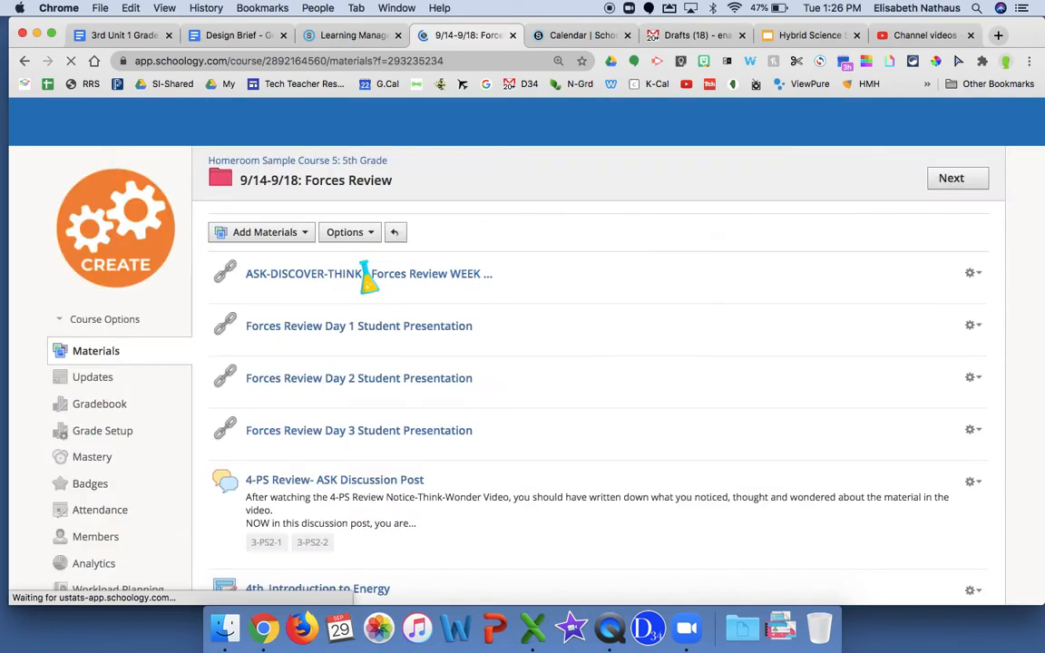
scroll(381, 345, down, 4)
click(354, 374)
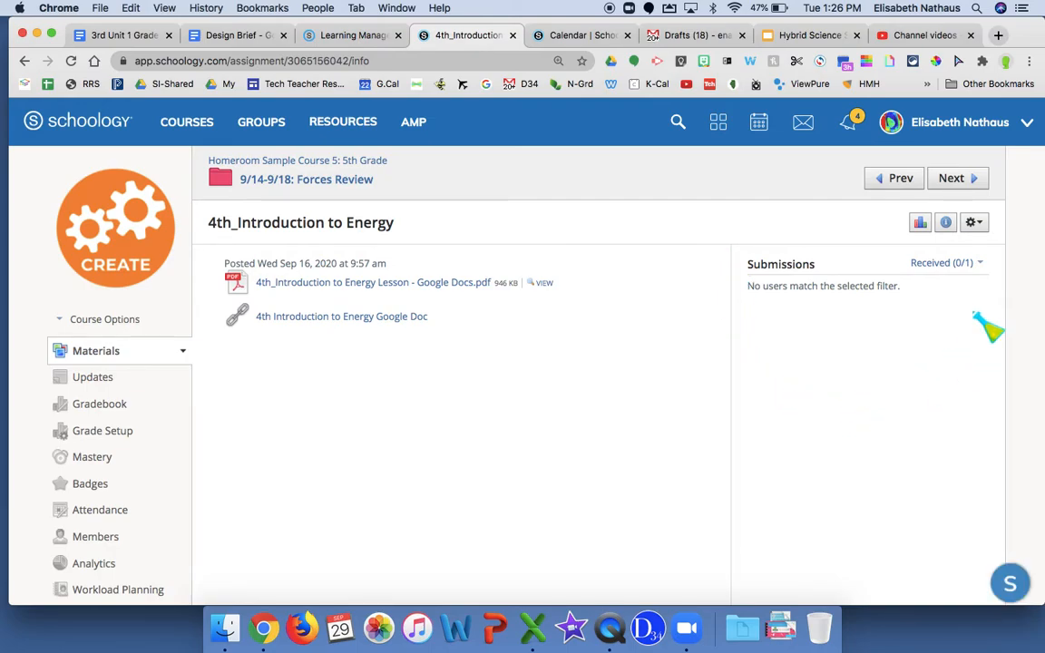
- Edit the 4th_Introduction to Energy assignment to disable submissions, and save the changes
click(974, 223)
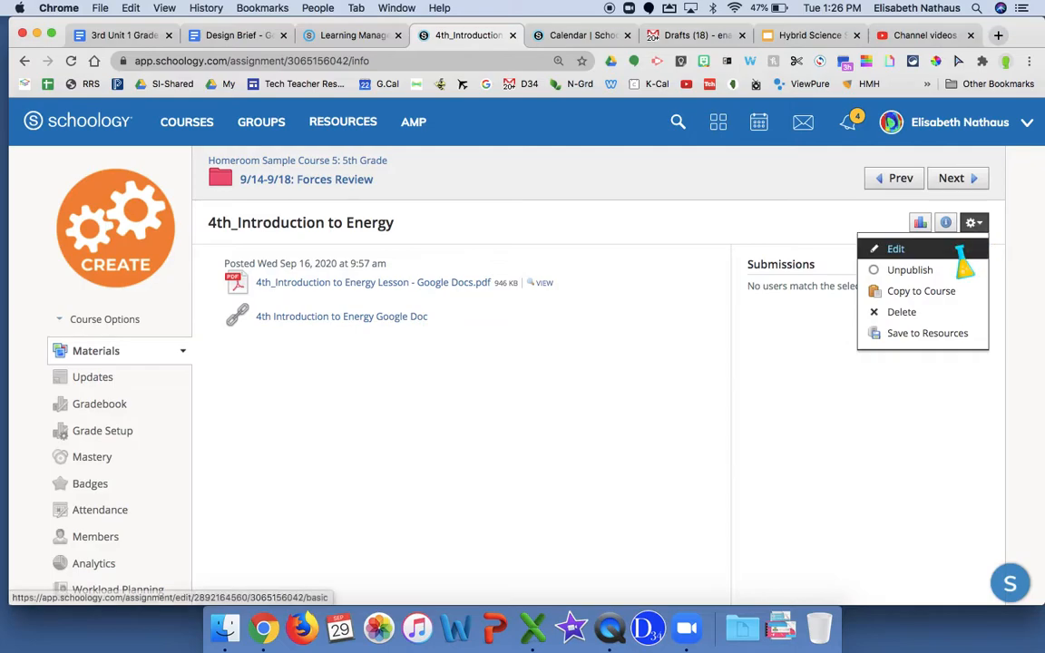
click(957, 246)
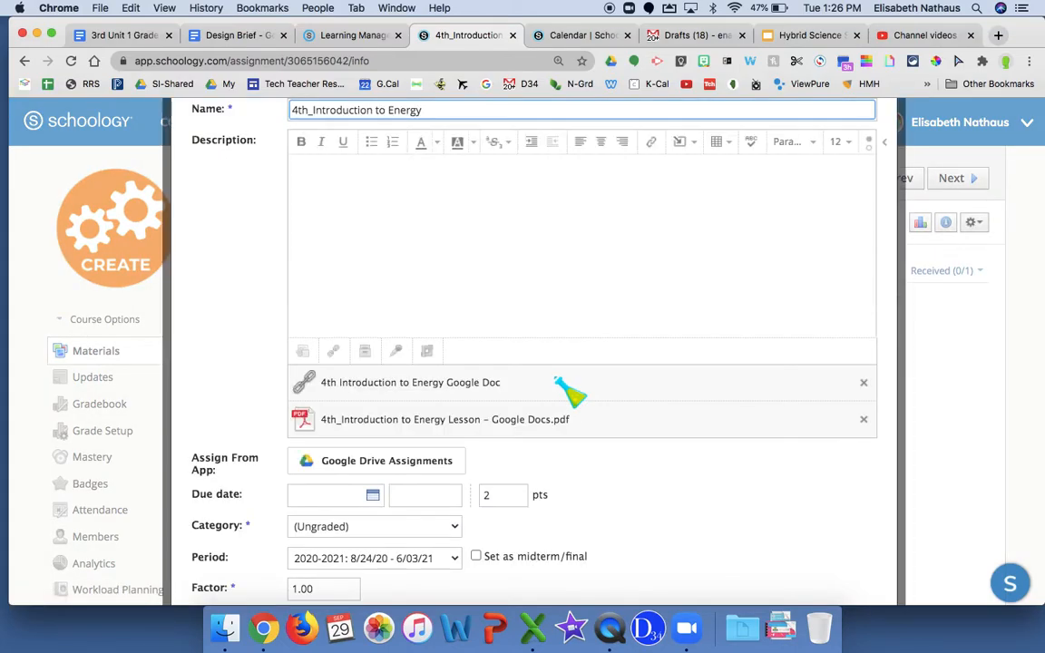
scroll(567, 392, down, 4)
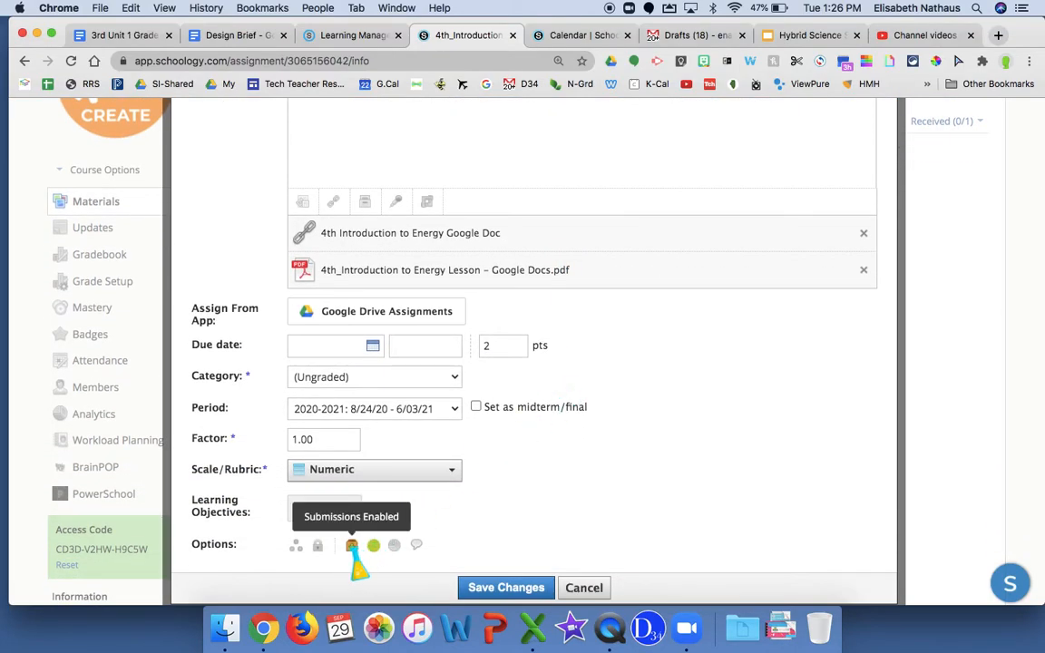
scroll(362, 560, up, 3)
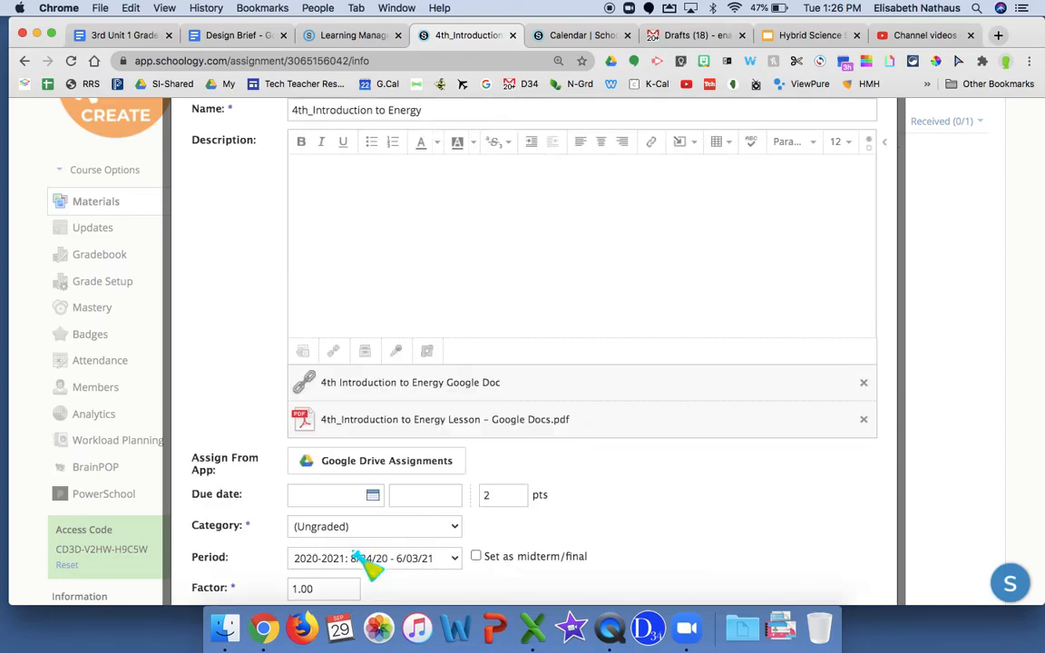
scroll(418, 559, down, 2)
scroll(434, 559, down, 1)
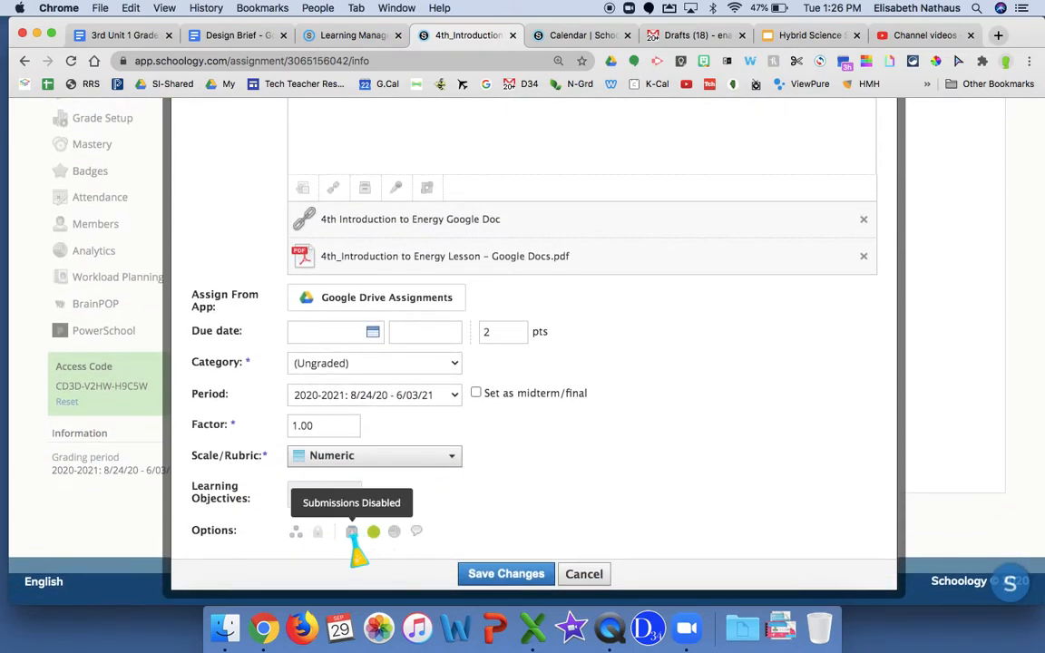
click(505, 578)
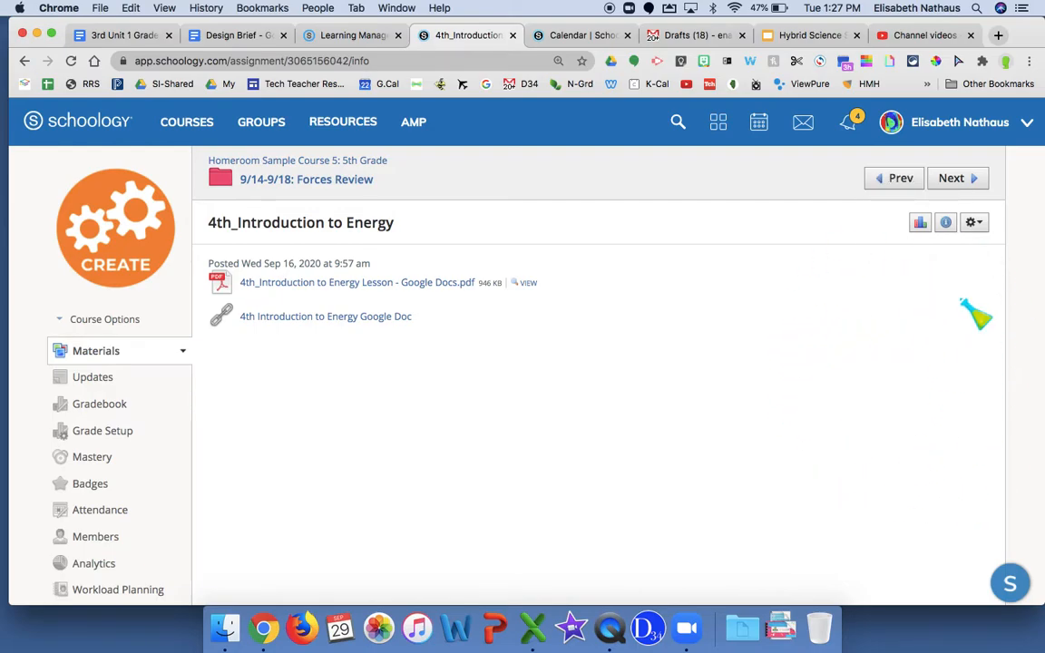
- Reopen the 4th_Introduction to Energy assignment for editing and set its due date to 9/30/20
click(980, 227)
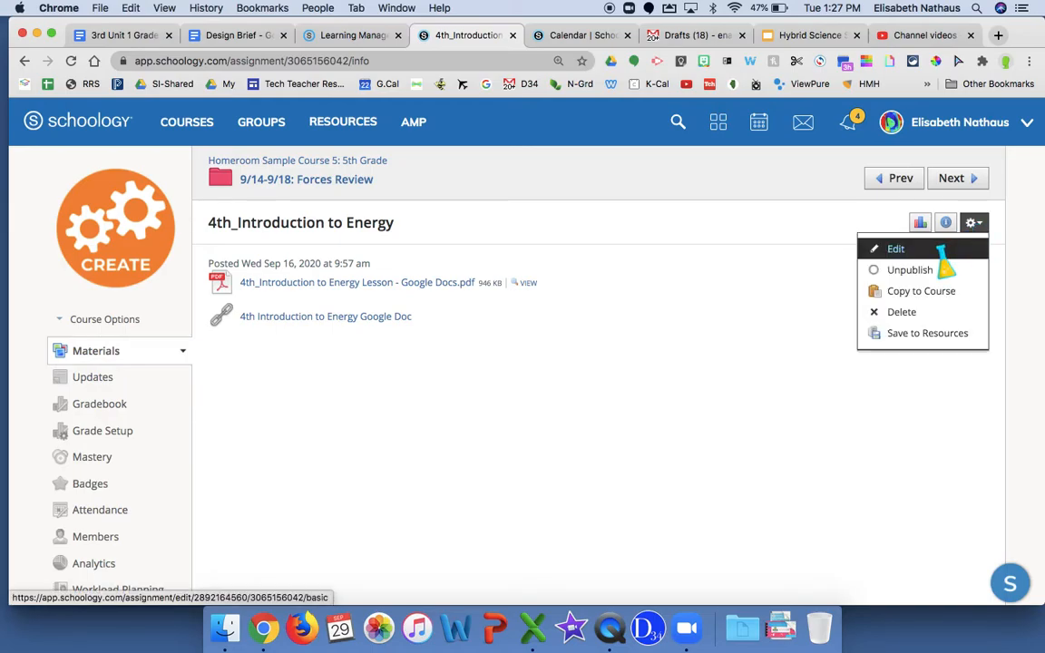
click(942, 251)
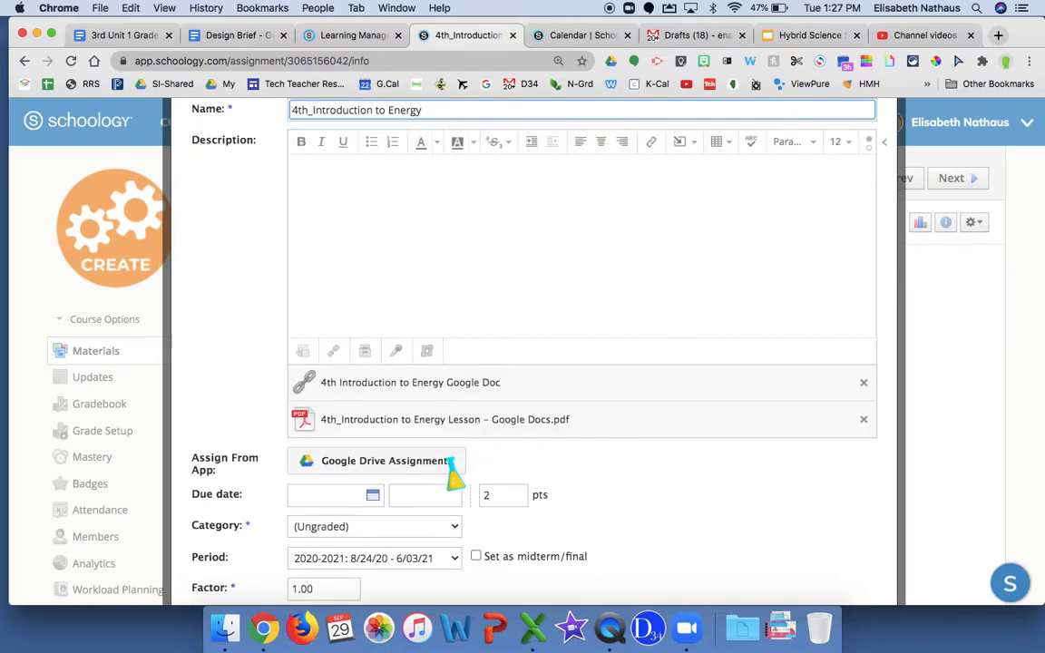
click(367, 496)
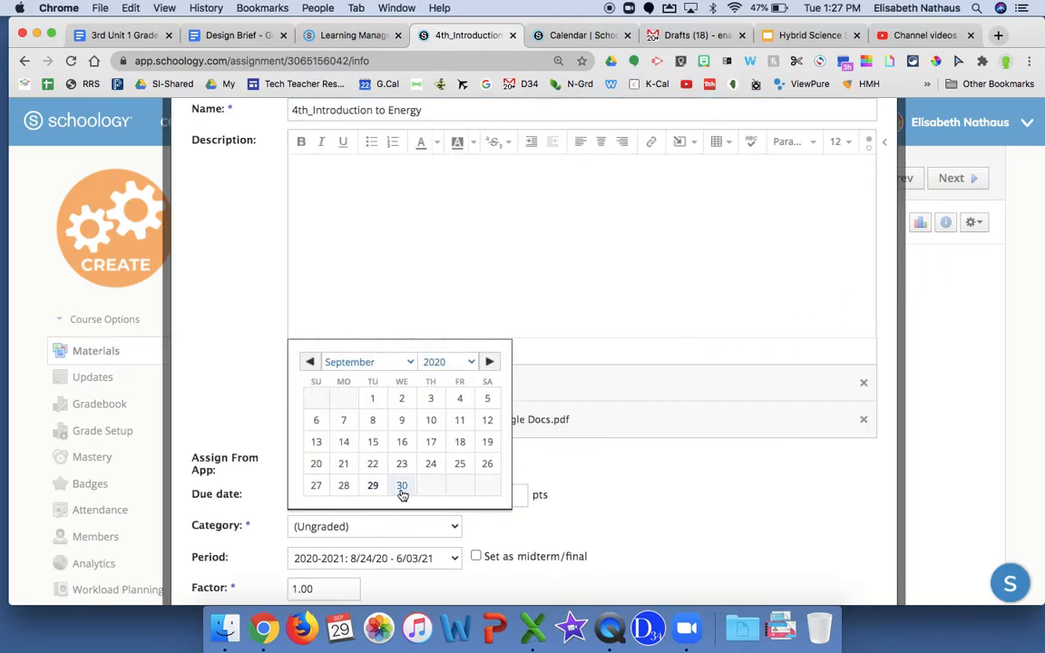
click(402, 490)
- Set the assignment's due time to 01:01PM
scroll(618, 449, down, 3)
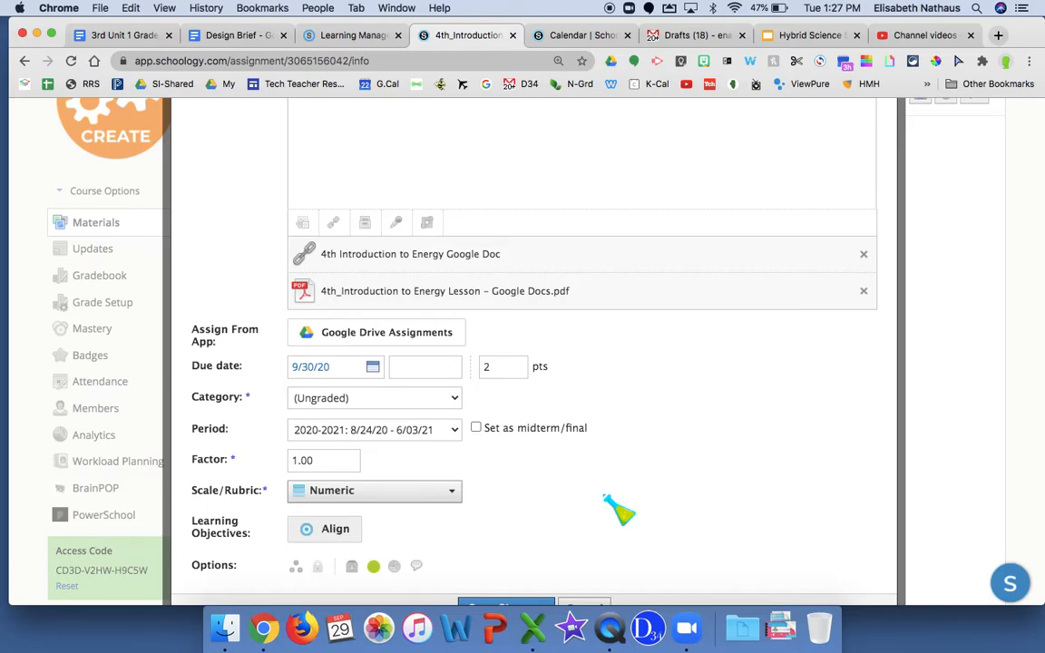
click(410, 367)
text(1:00AM)
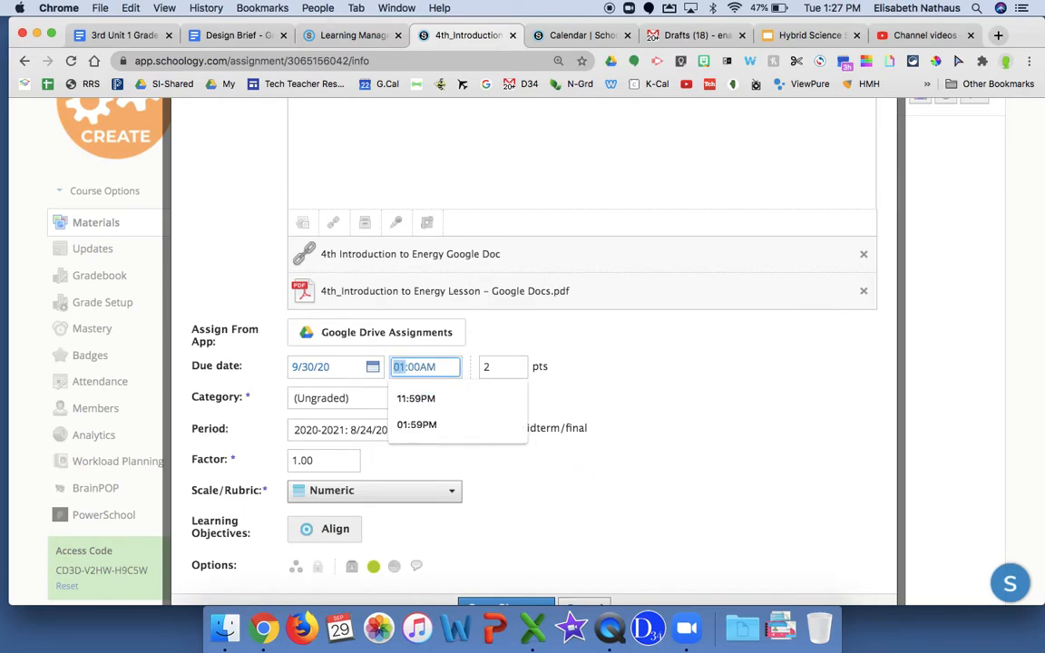
key(BackSpace)
text(11)
click(536, 499)
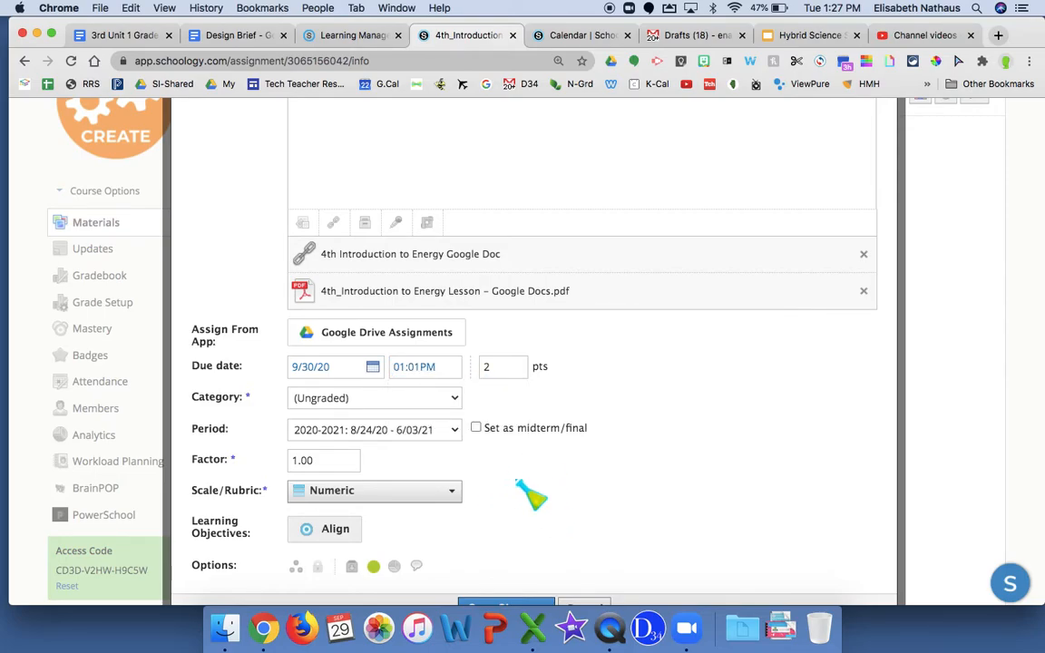
- Assign the Homework category, enable submissions for the assignment, and save the changes
click(399, 405)
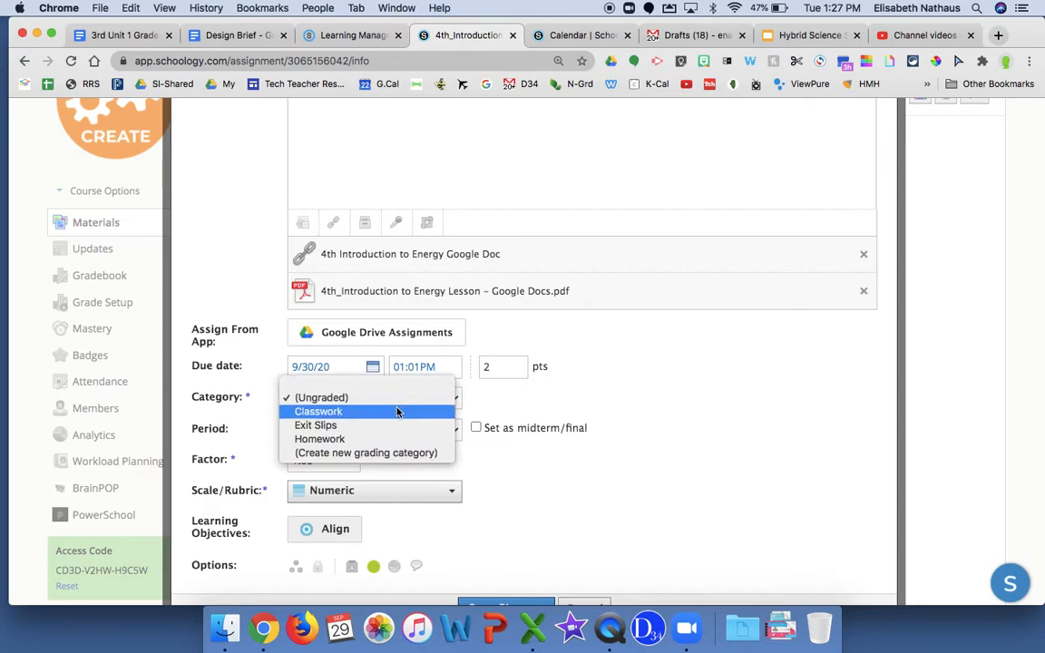
click(390, 440)
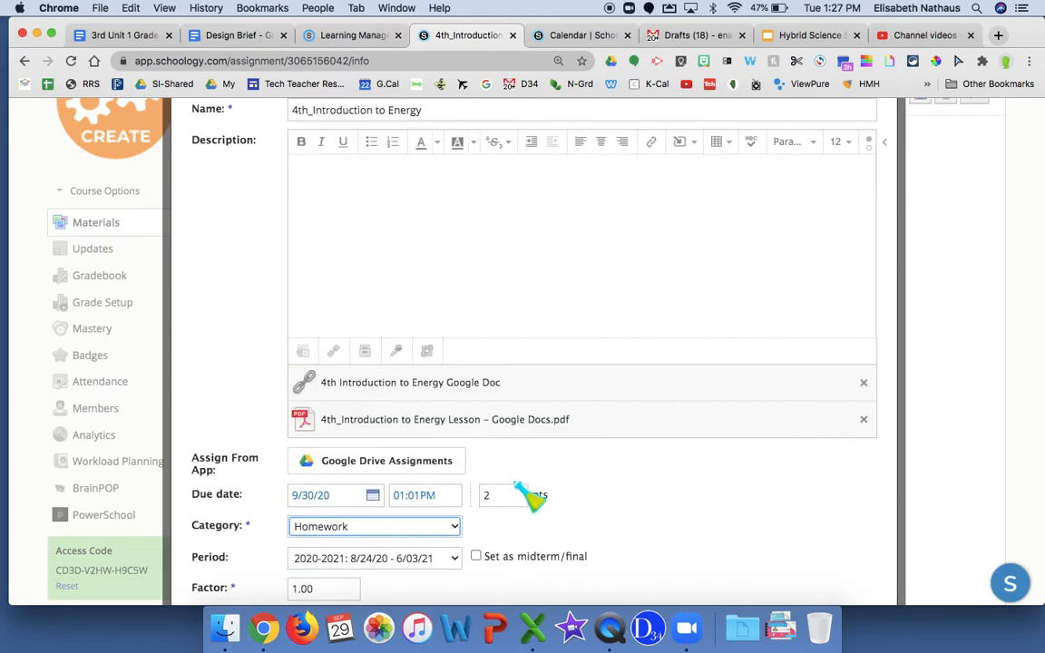
scroll(569, 420, down, 5)
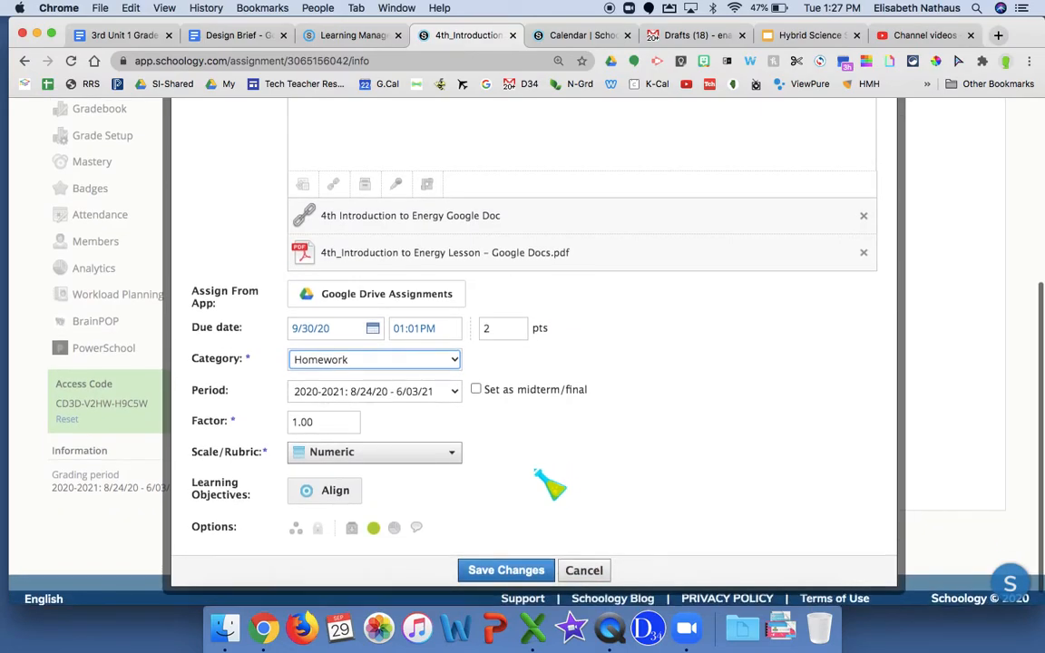
click(352, 529)
click(479, 572)
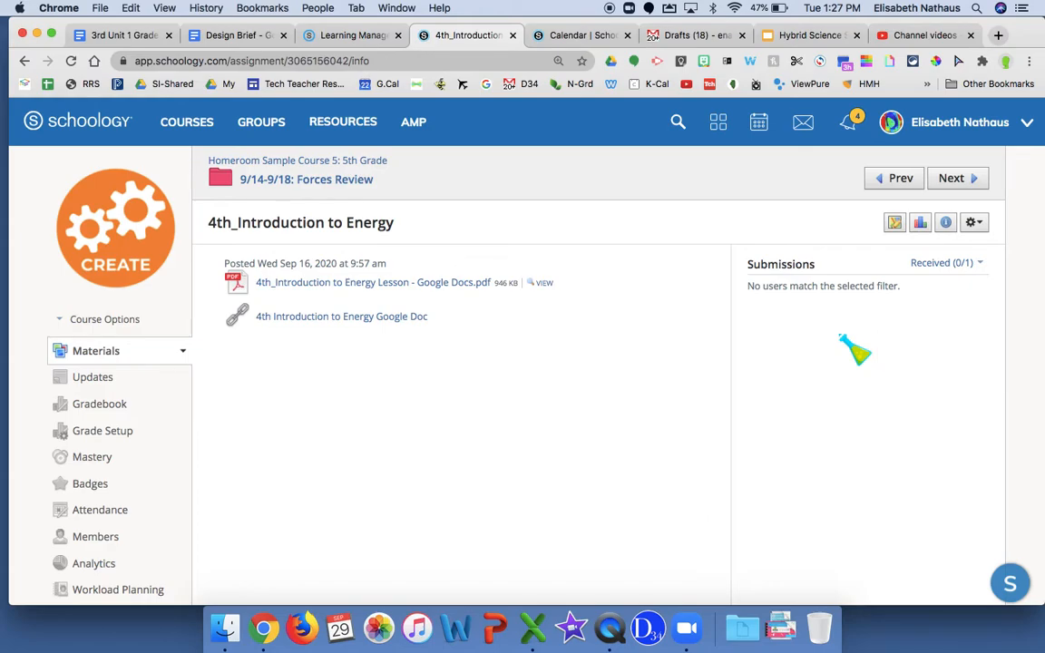
- View the course as Sample Student, refresh the upcoming items, and open the 4th_Introduction to Energy assignment from there
click(114, 321)
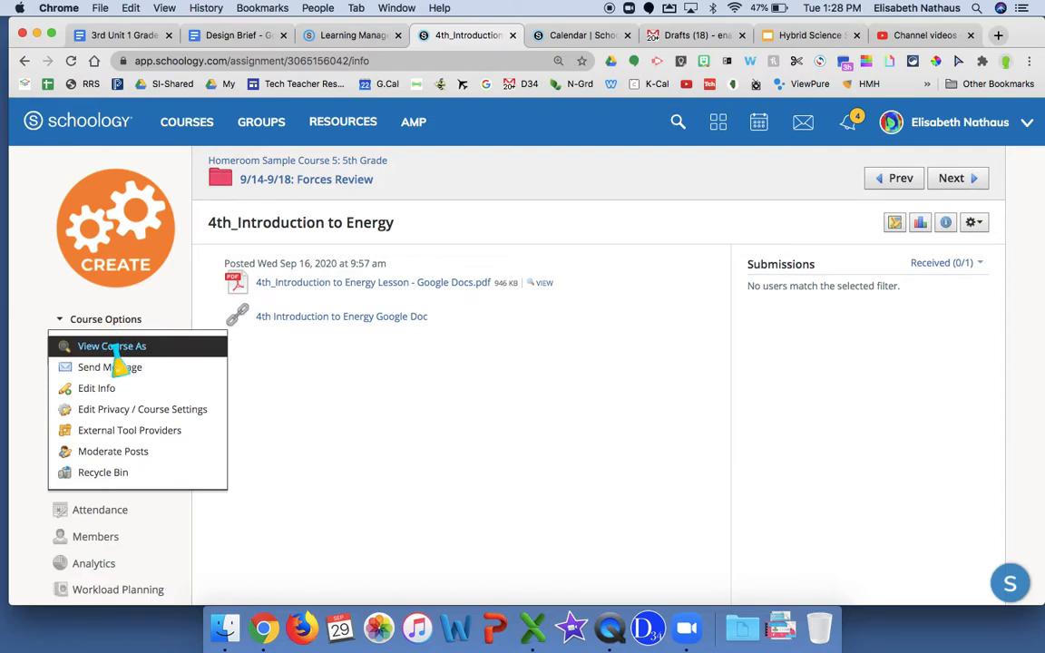
click(113, 348)
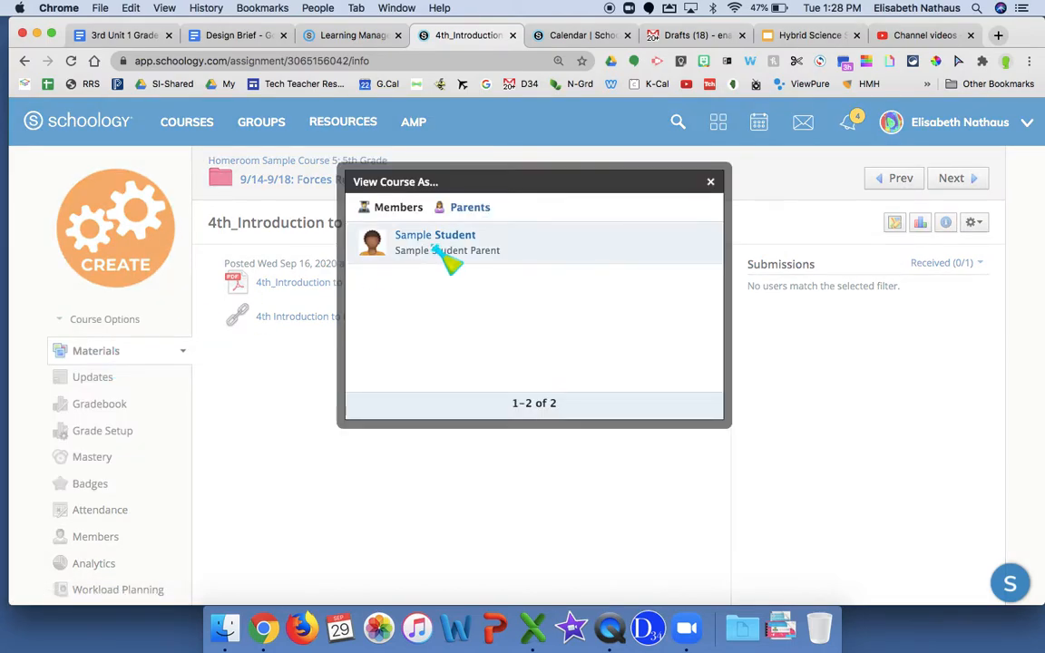
click(441, 252)
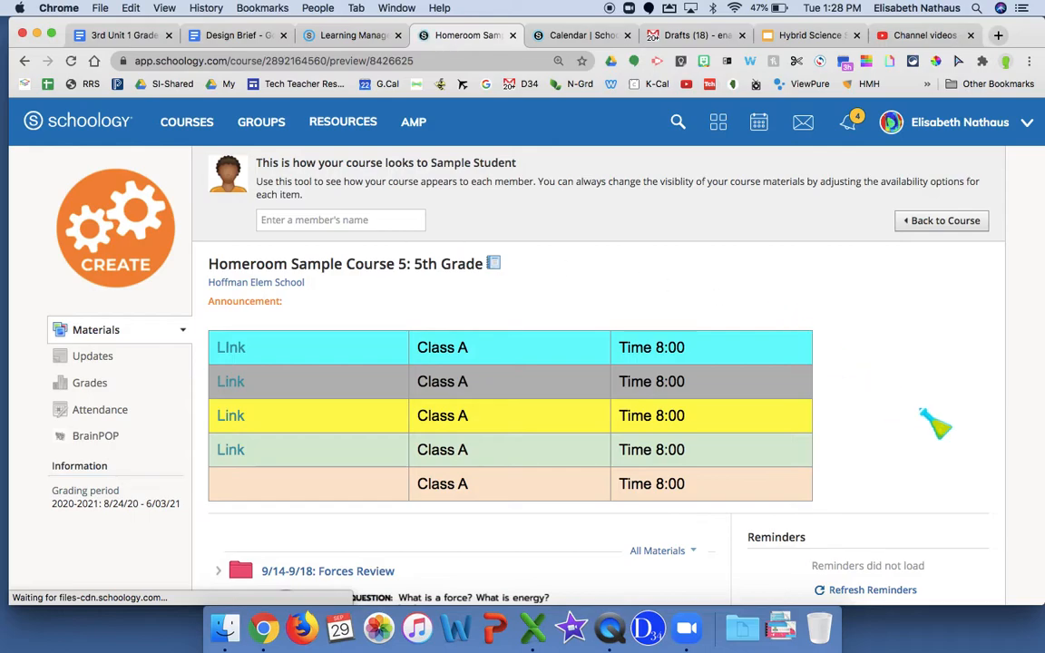
scroll(869, 421, down, 5)
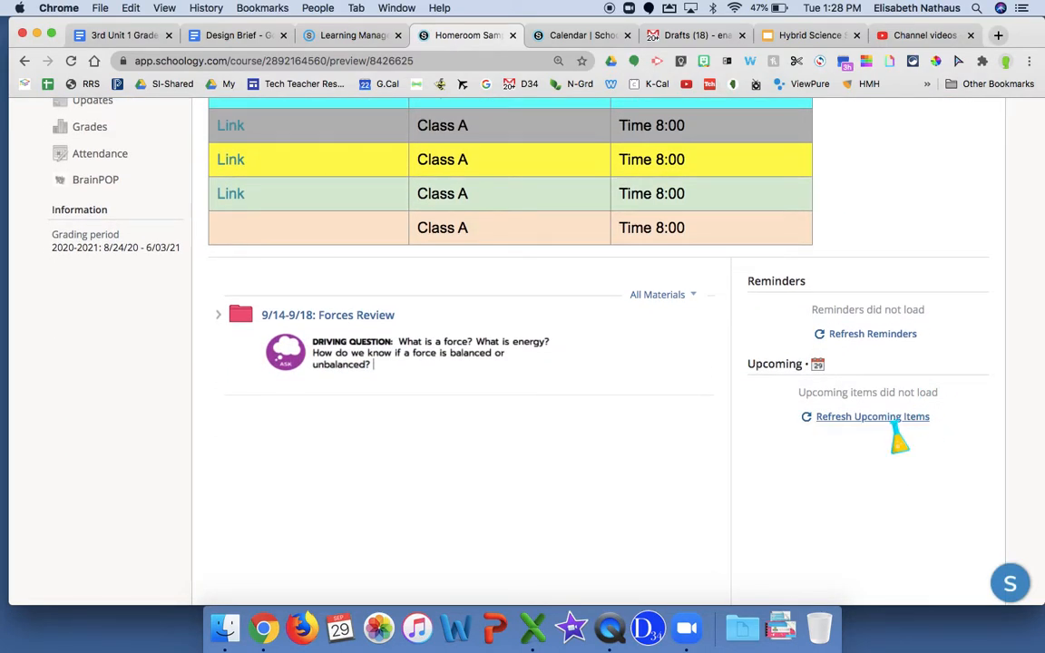
click(894, 418)
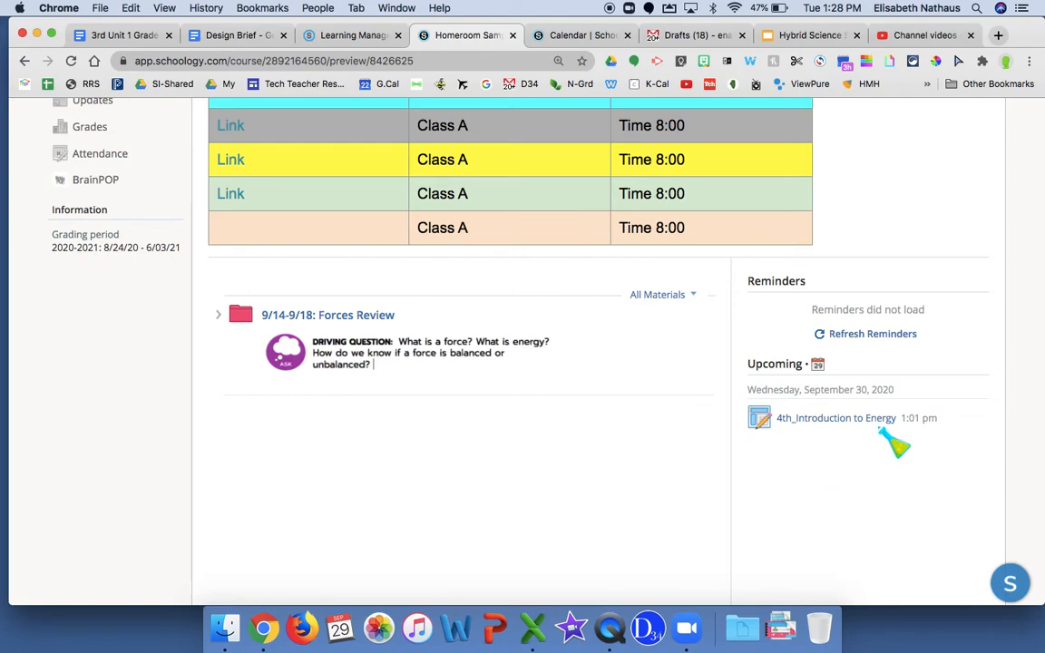
click(842, 421)
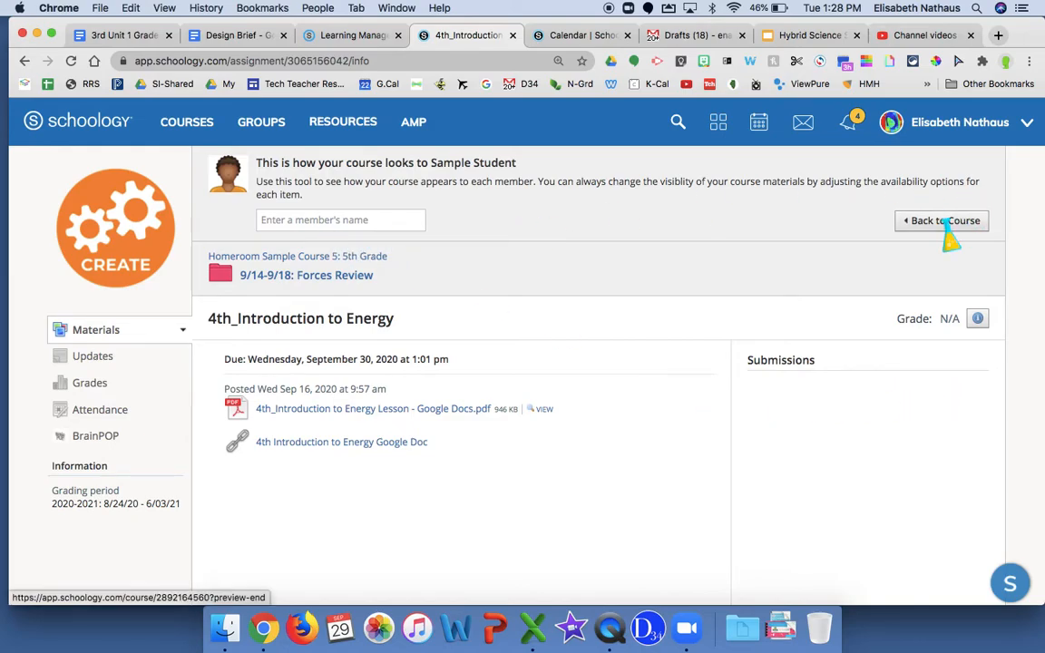
- Leave the student preview and reopen the 9/14-9/18: Forces Review folder to see its dated assignments
click(907, 223)
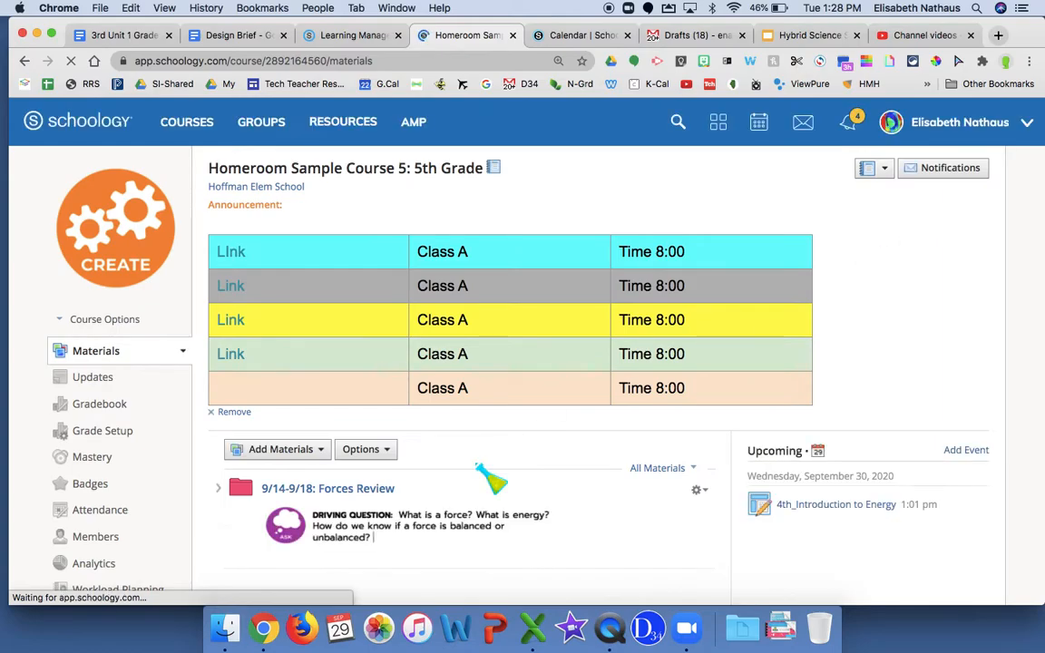
scroll(490, 478, down, 5)
click(362, 334)
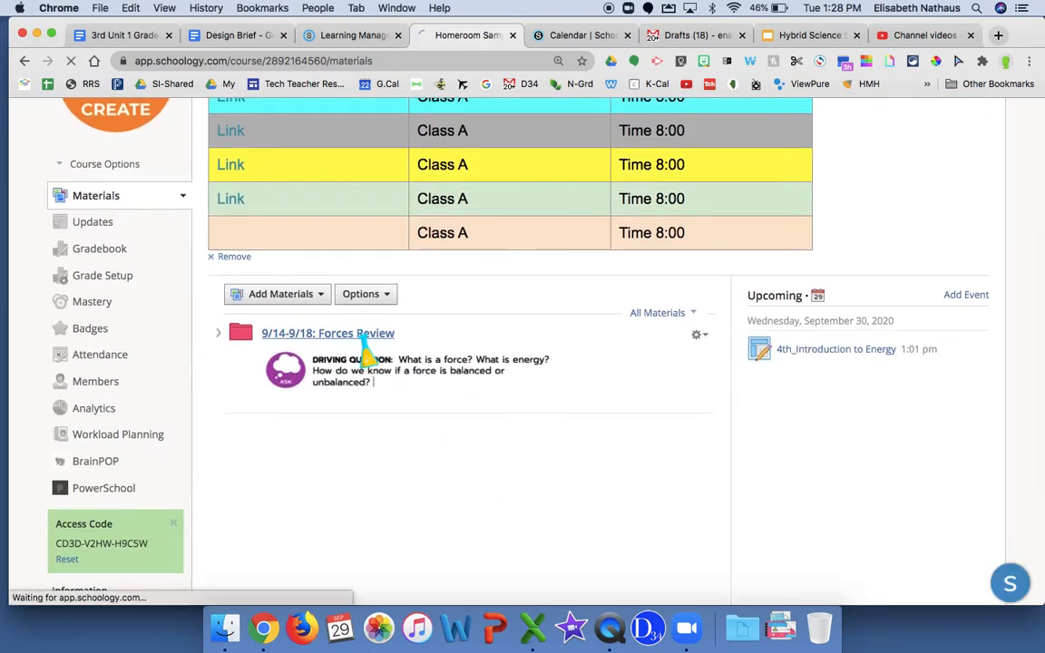
scroll(397, 481, down, 6)
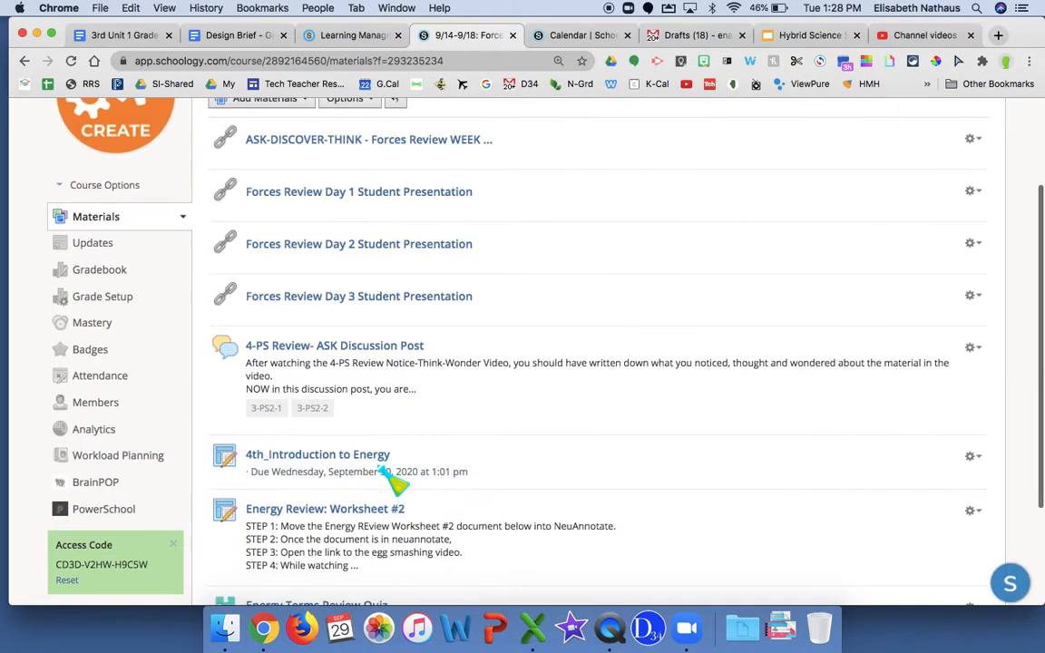
- Open the Energy Terms Review Quiz and examine its setup options, from the assessment settings through the student settings
click(348, 459)
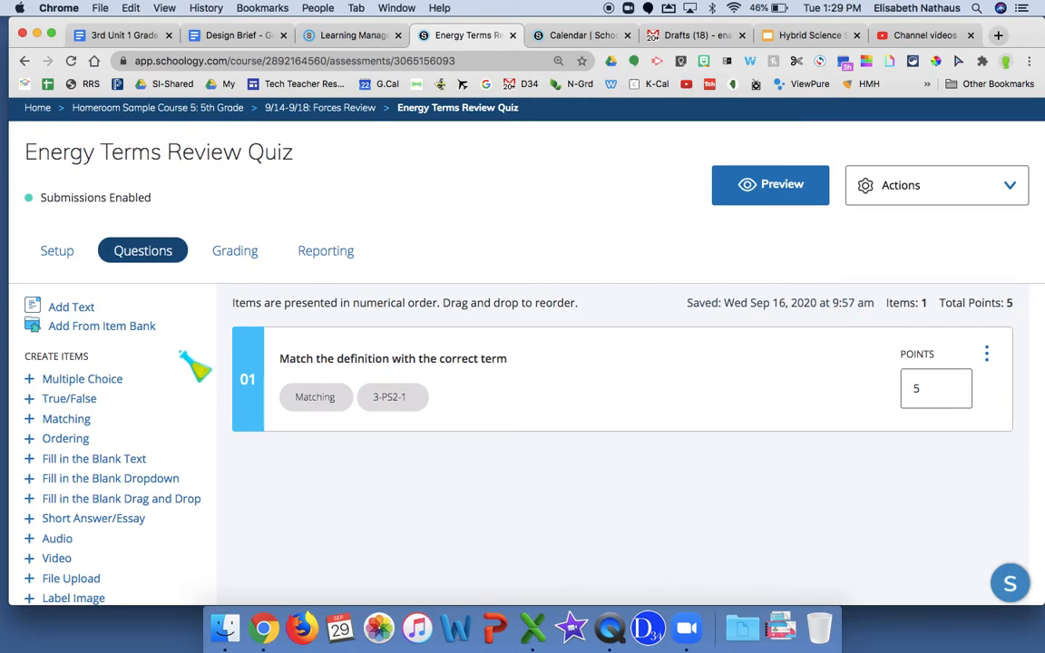
click(60, 264)
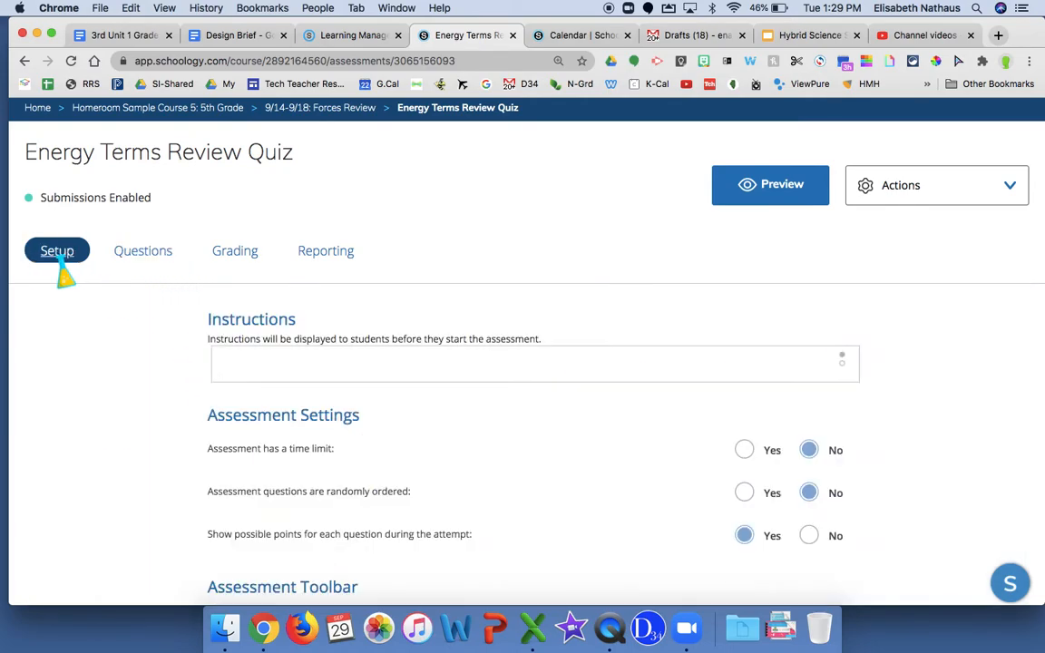
scroll(608, 501, down, 5)
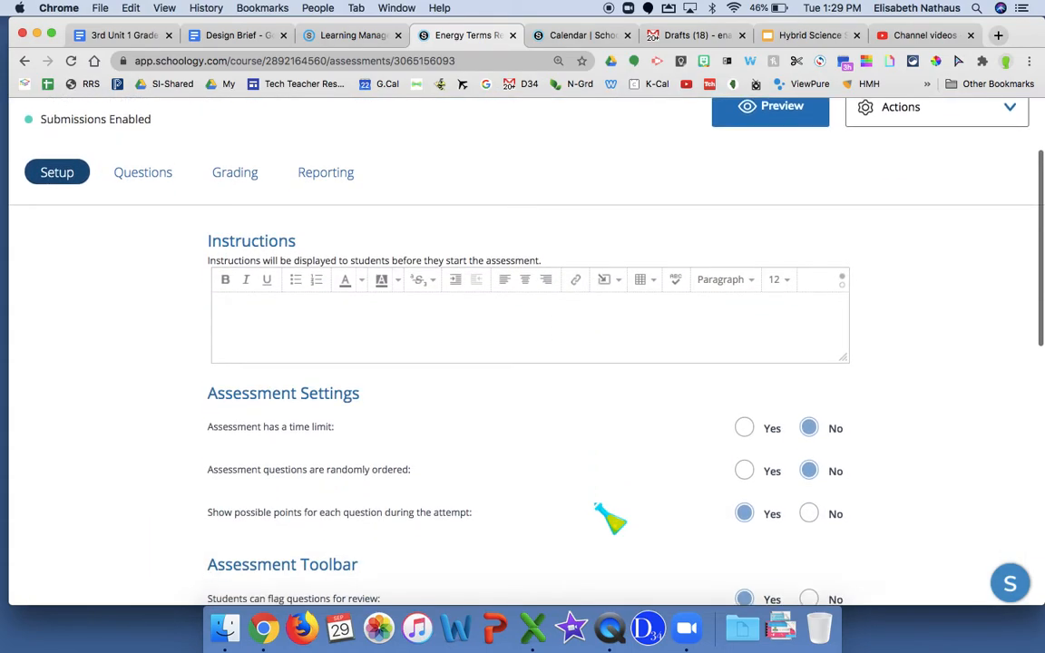
scroll(609, 519, down, 2)
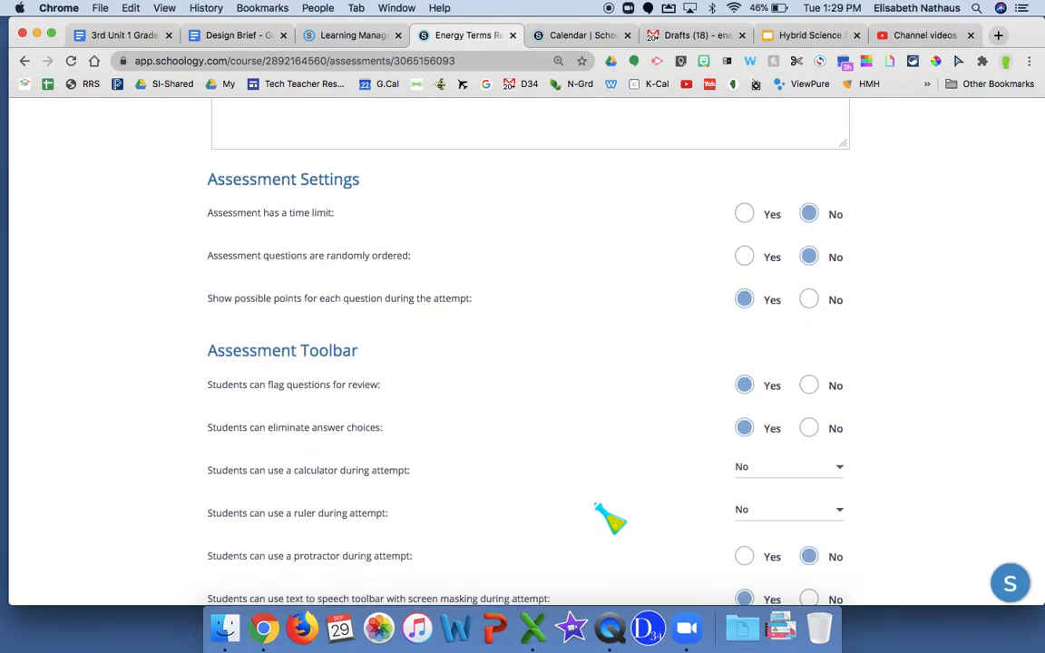
scroll(609, 519, down, 3)
scroll(610, 519, down, 4)
scroll(610, 519, down, 4)
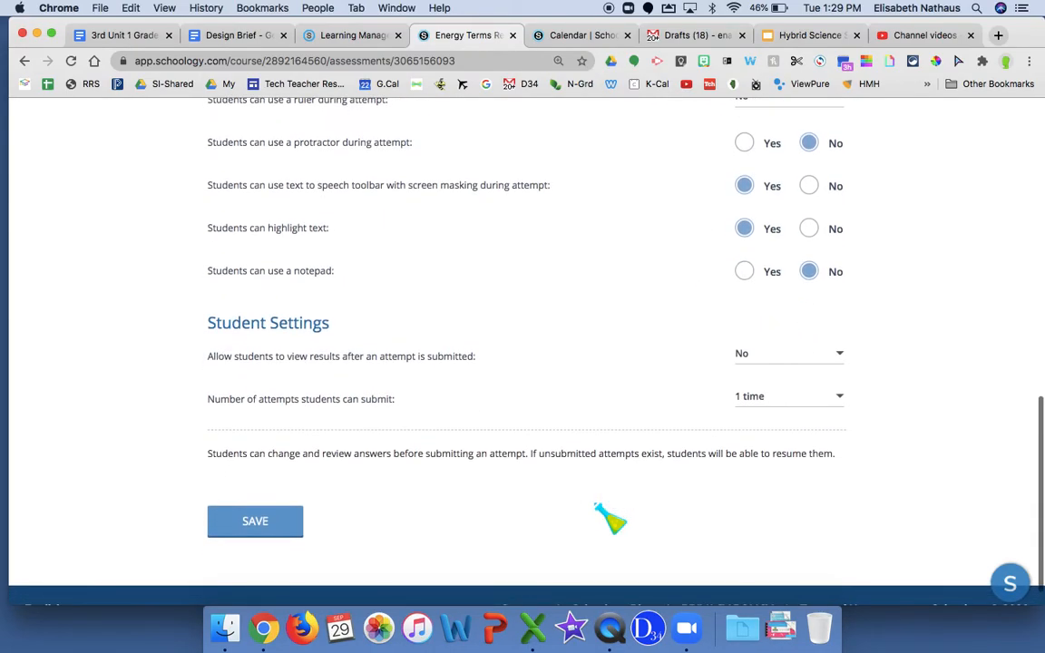
scroll(610, 519, up, 10)
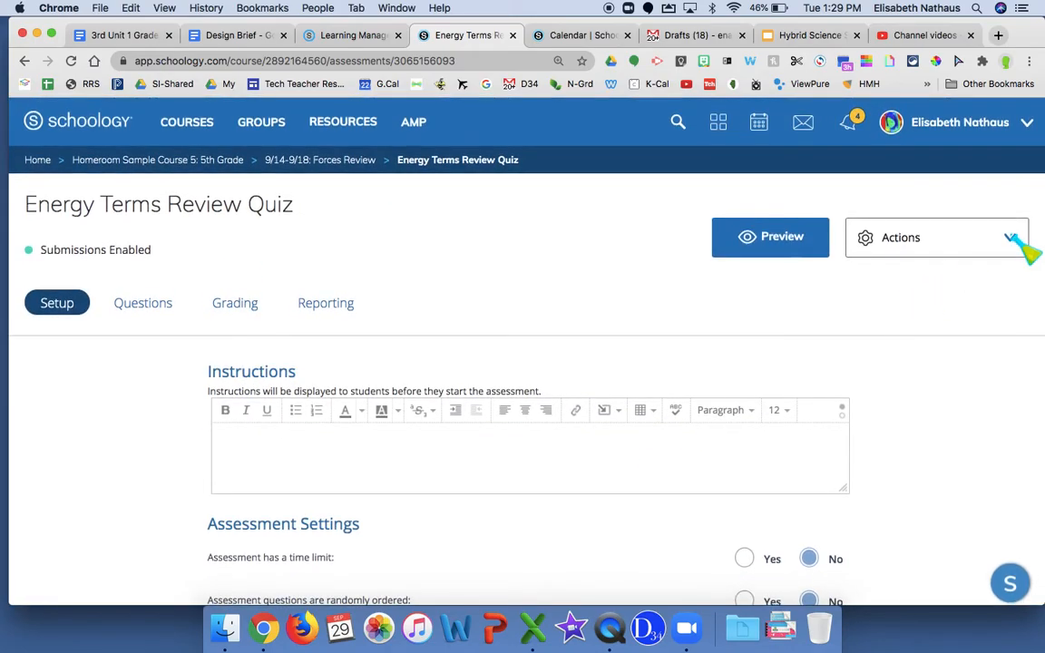
- Open the quiz's details for editing, switch its submissions to Disable, and set them back to Enable
click(1012, 239)
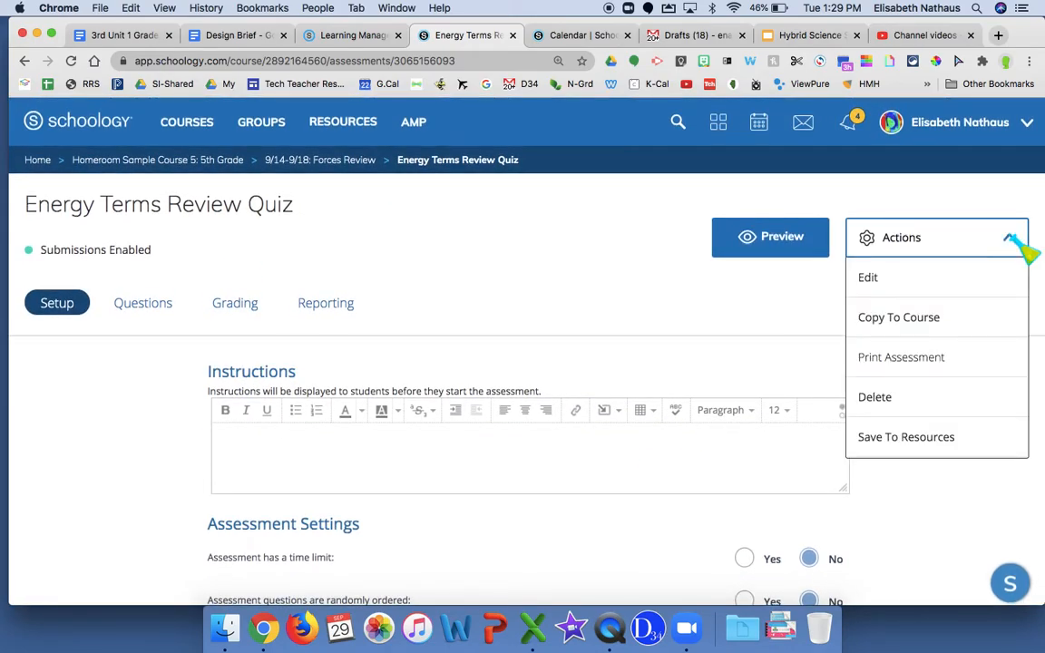
click(934, 279)
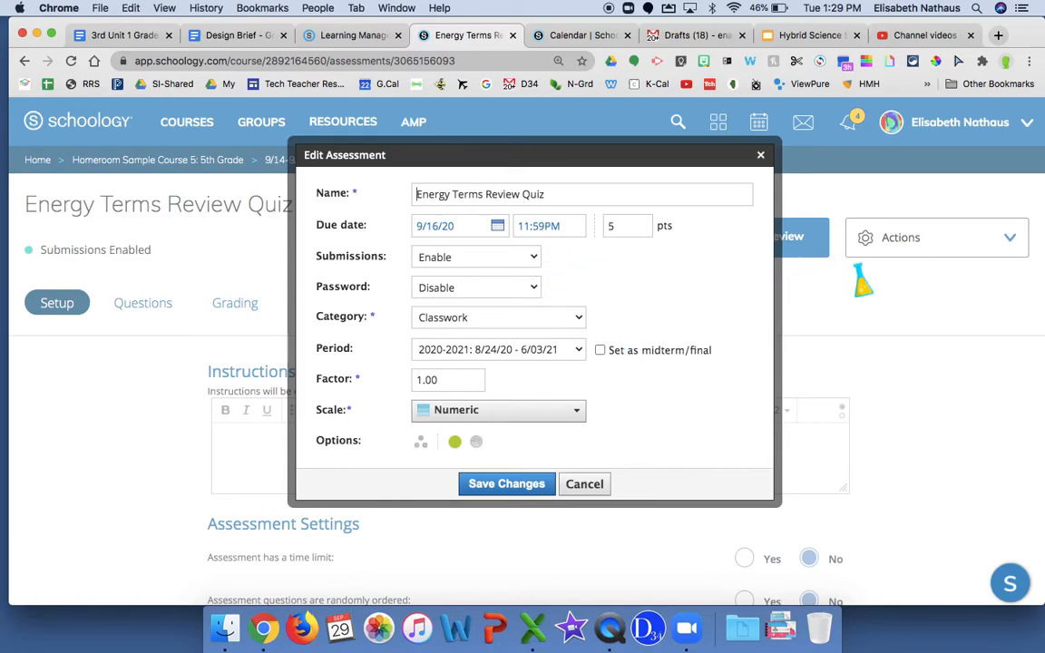
click(526, 258)
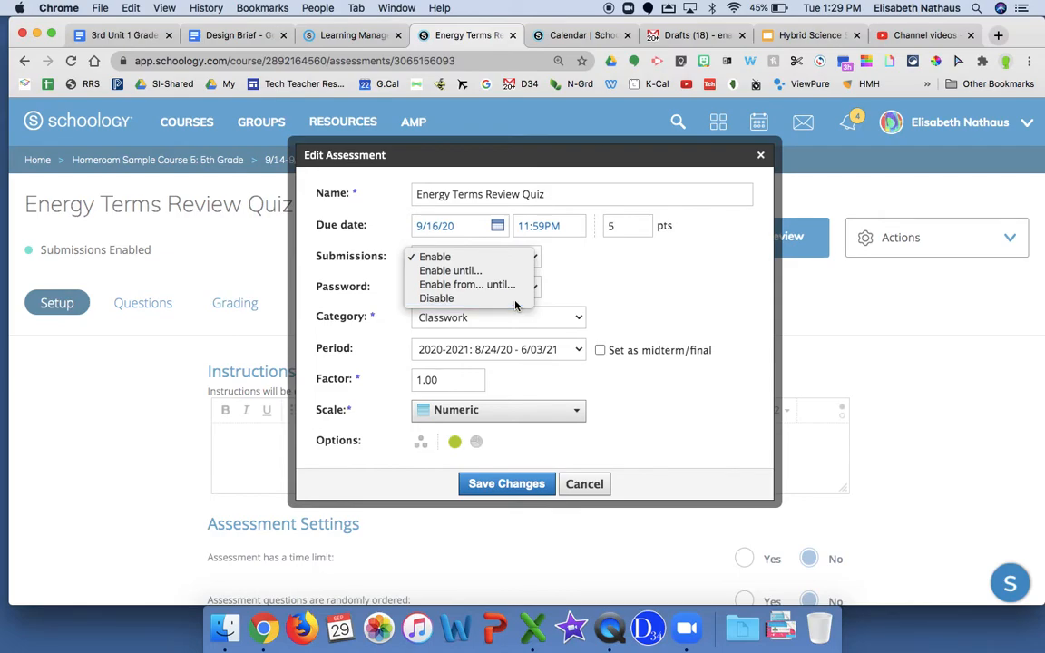
click(515, 305)
click(524, 259)
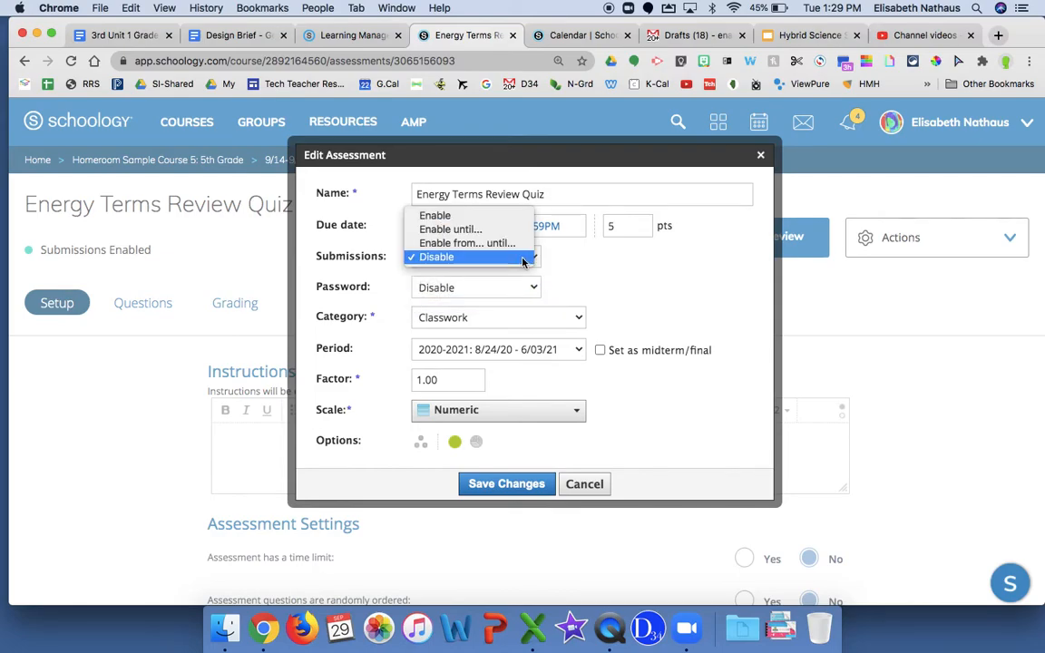
click(521, 216)
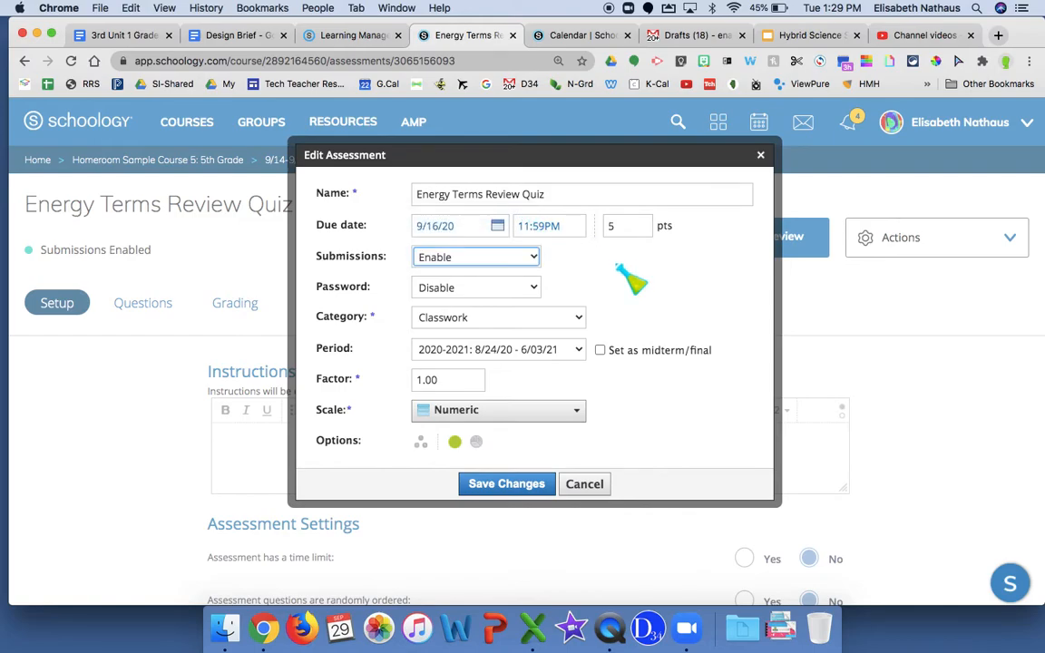
- Set the quiz's due date to 9/30/20, save the changes, and return to the Homeroom Sample Course 5: 5th Grade materials
click(498, 226)
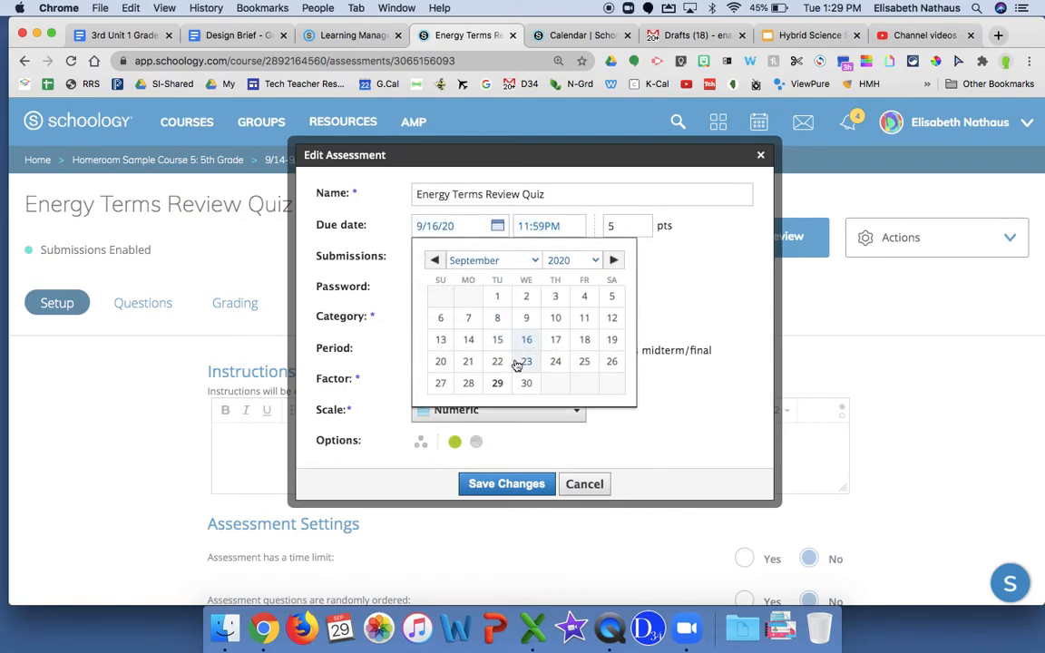
click(528, 386)
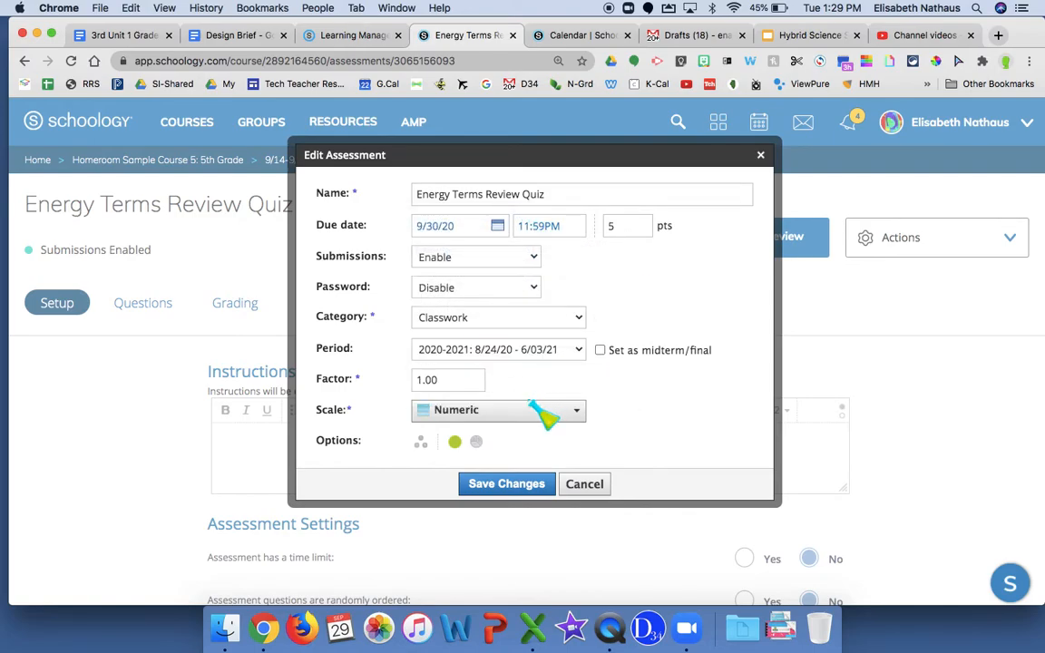
click(506, 489)
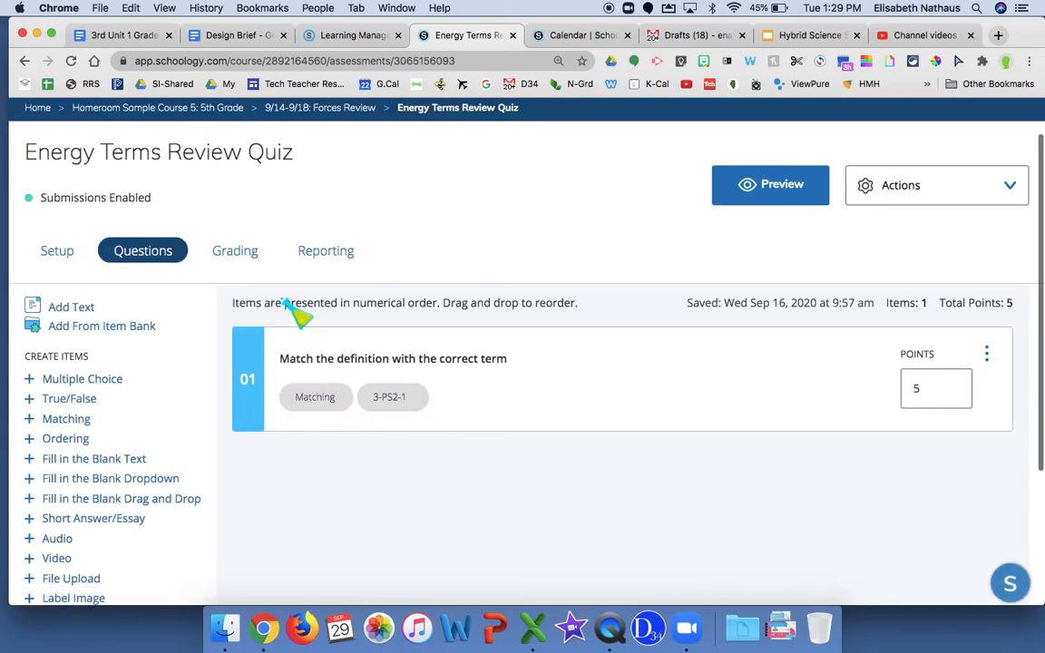
click(198, 108)
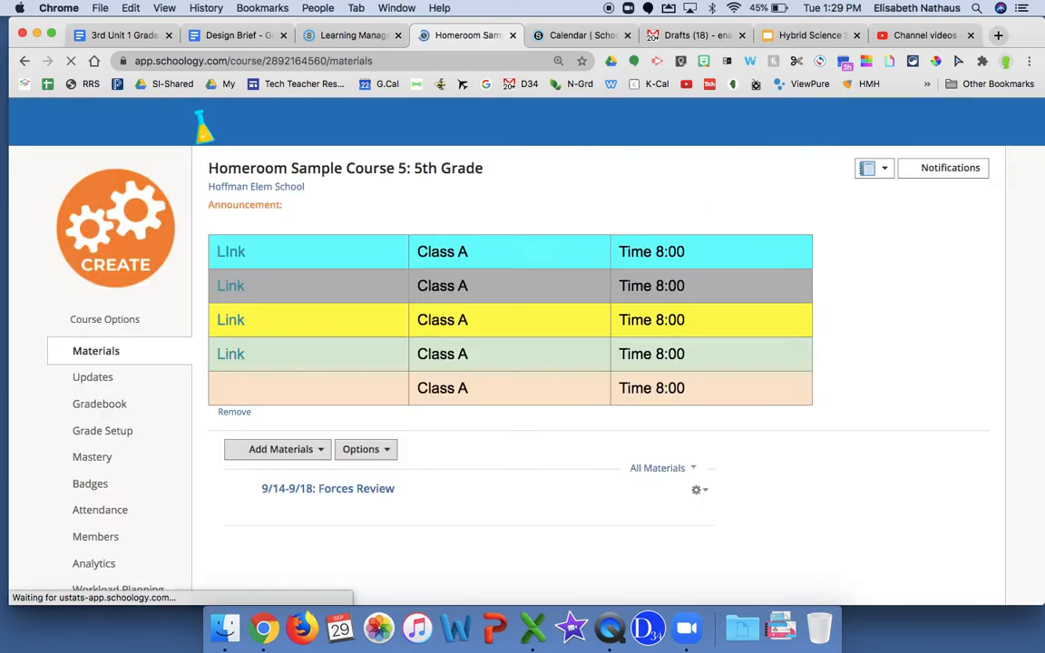